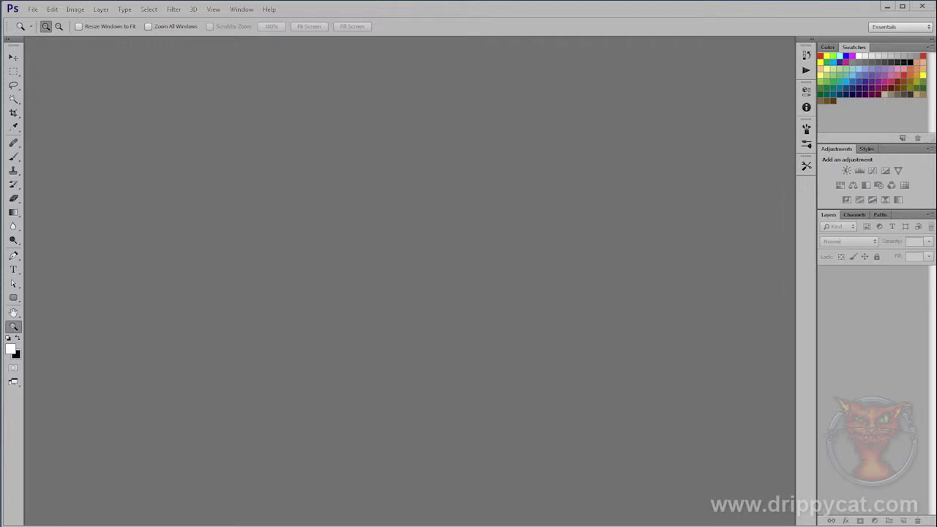
Open IMG_1559.jpg from the sendsOct02 folder
click(33, 9)
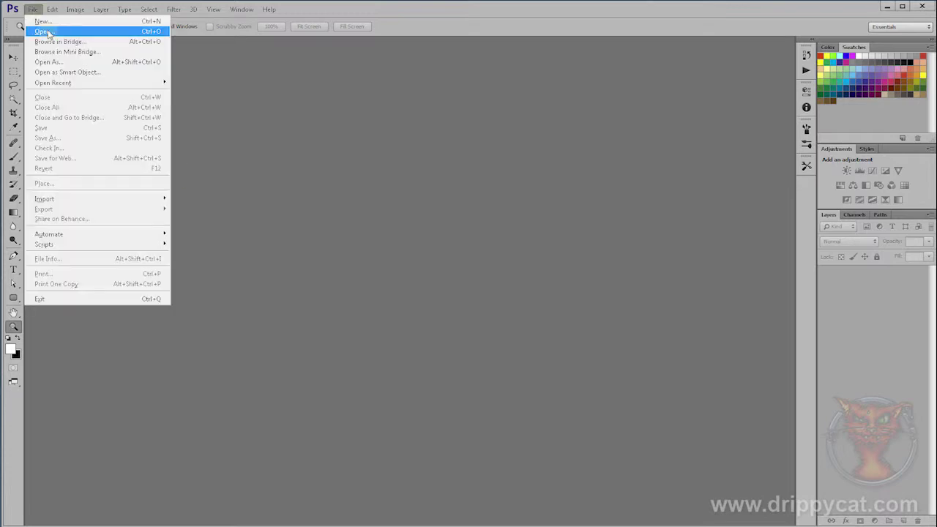
click(48, 33)
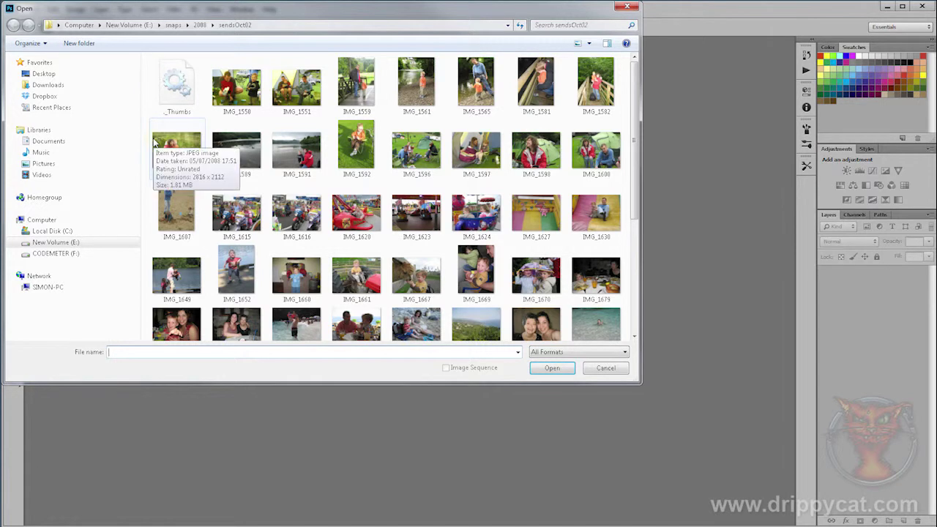
click(356, 82)
click(553, 368)
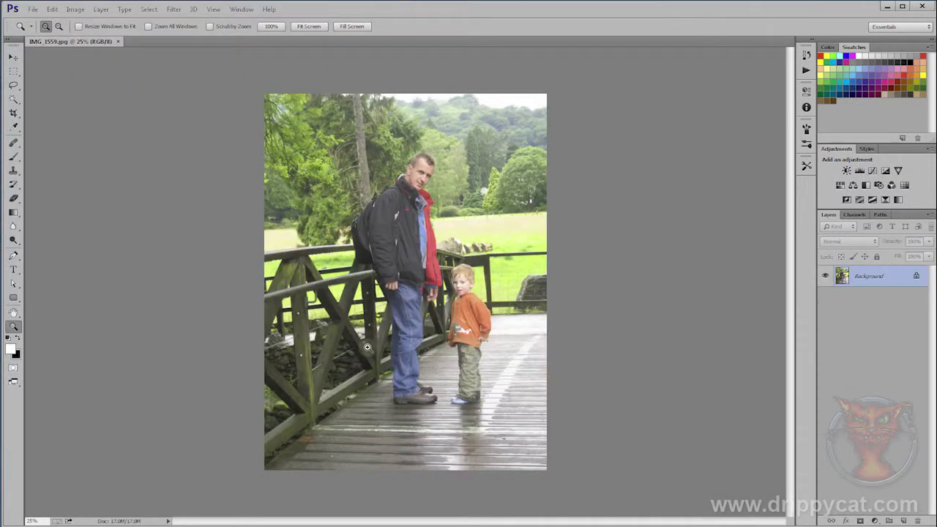
Fit the photo to the window and add default Exposure, Levels and Color Balance layers
click(311, 27)
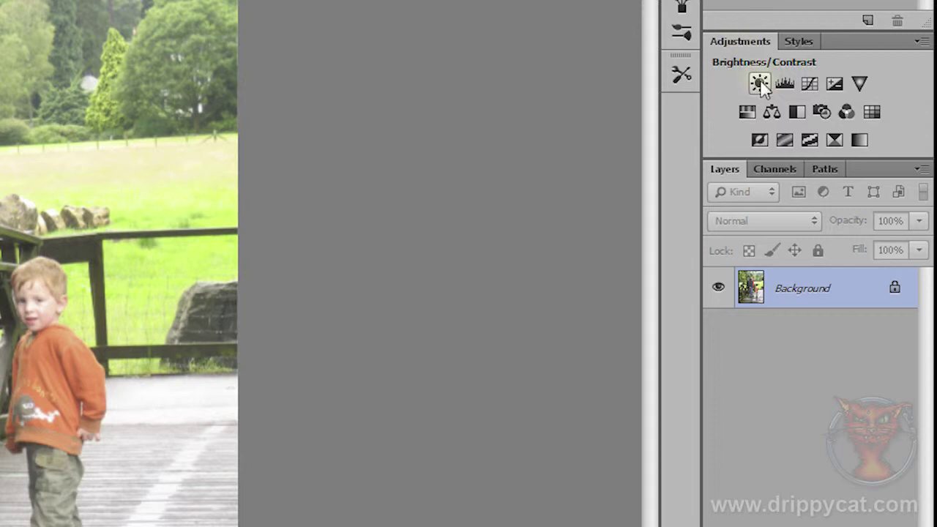
click(834, 85)
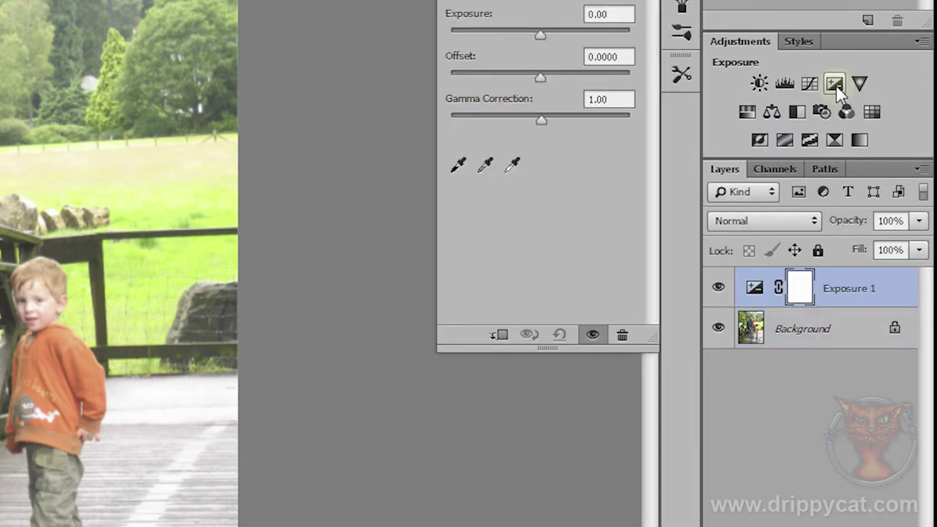
click(784, 84)
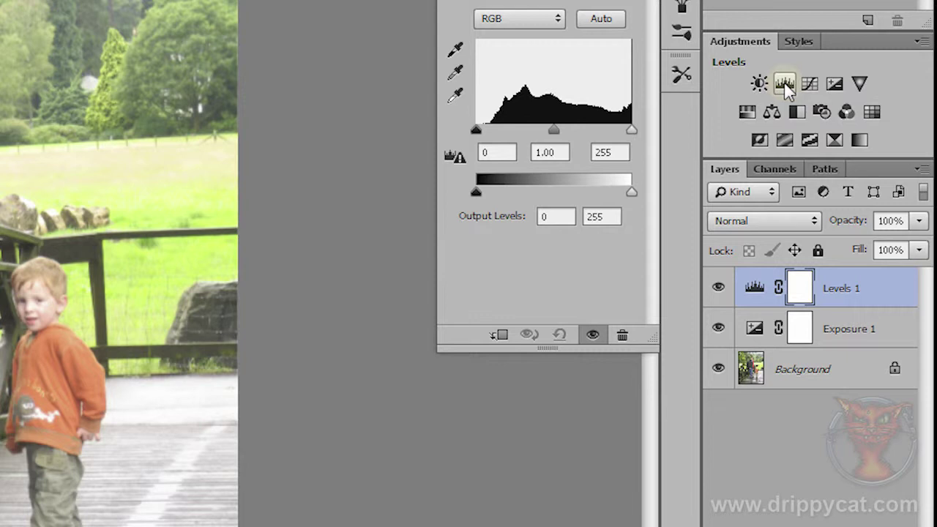
click(773, 113)
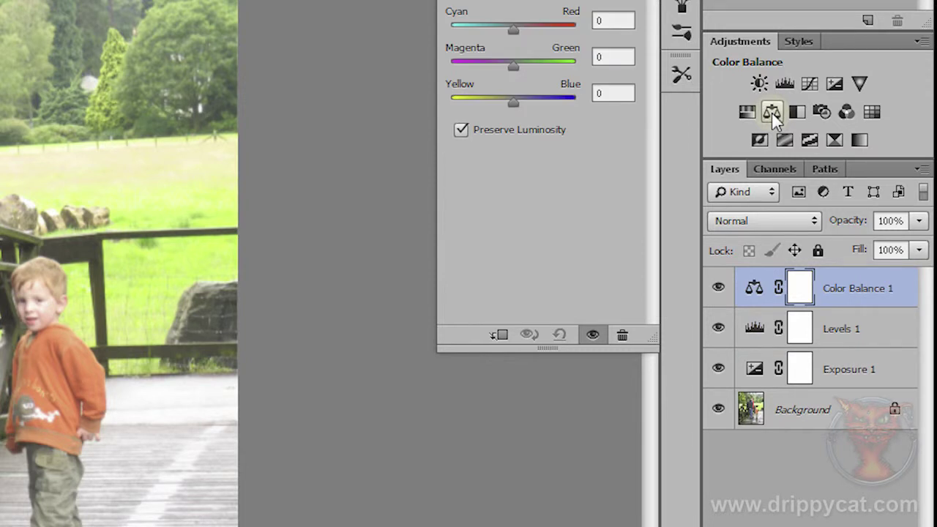
Add a Vibrance layer, lower exposure slightly, and set Levels black point 14, white point 228
click(860, 84)
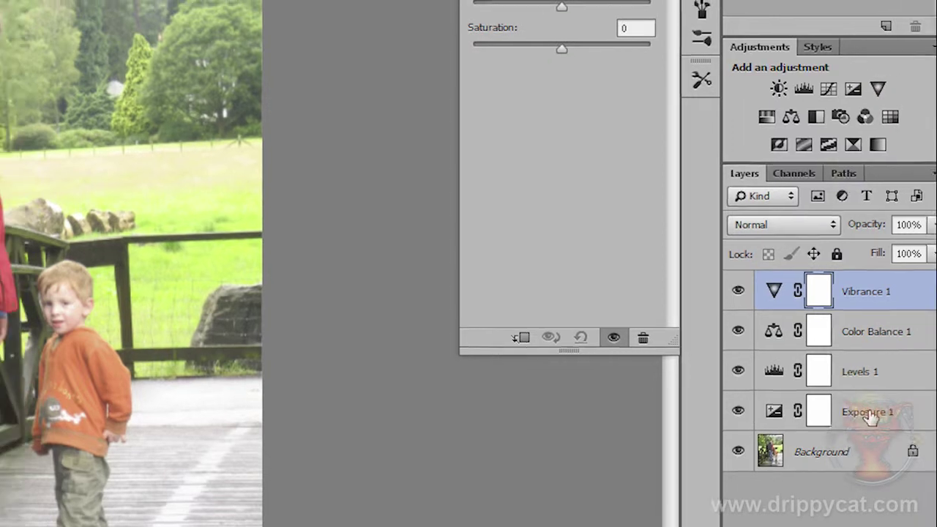
click(853, 410)
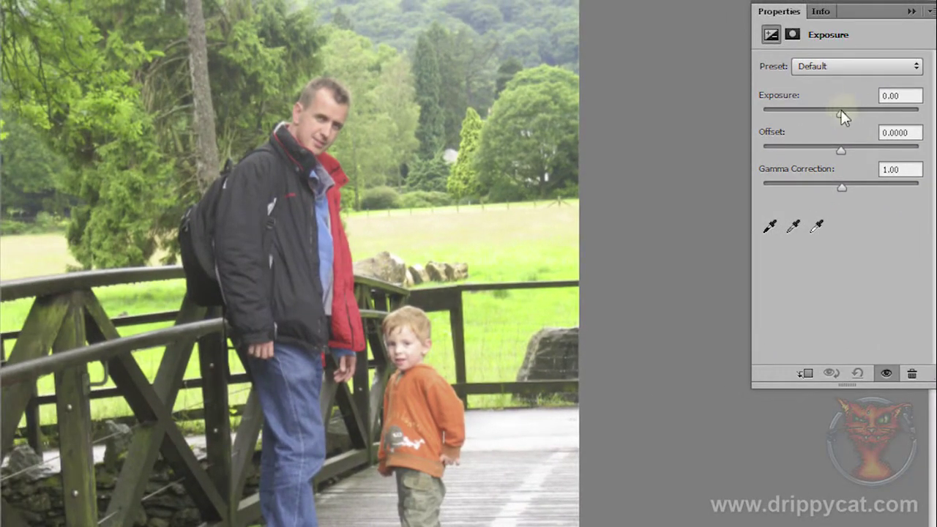
drag(841, 109, 838, 111)
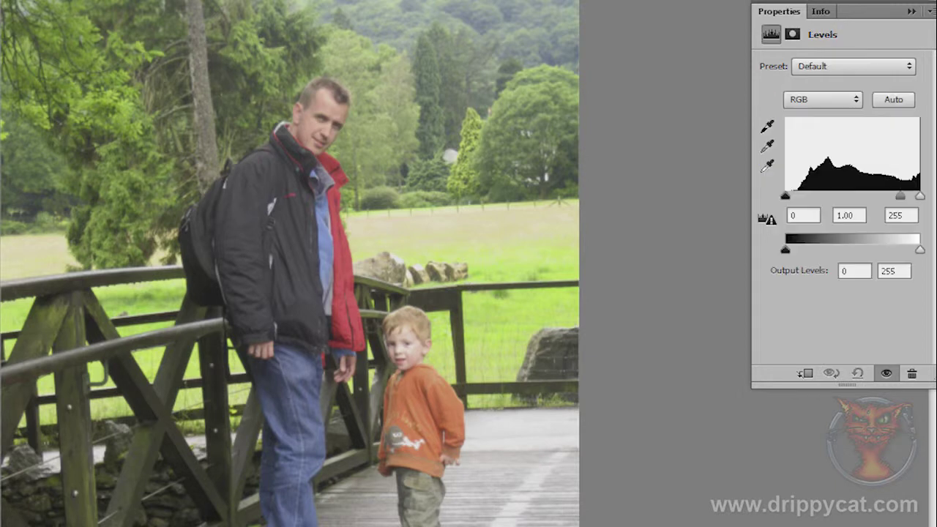
drag(919, 196, 906, 200)
drag(785, 196, 794, 201)
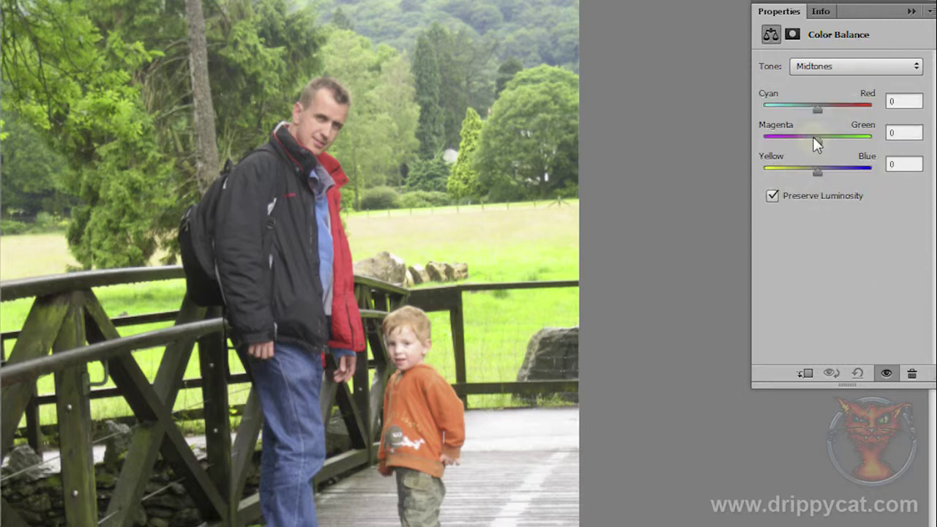
Shift Color Balance midtones to magenta, highlights yellow 12, shadows blue 12; set Vibrance +8
drag(816, 137, 807, 142)
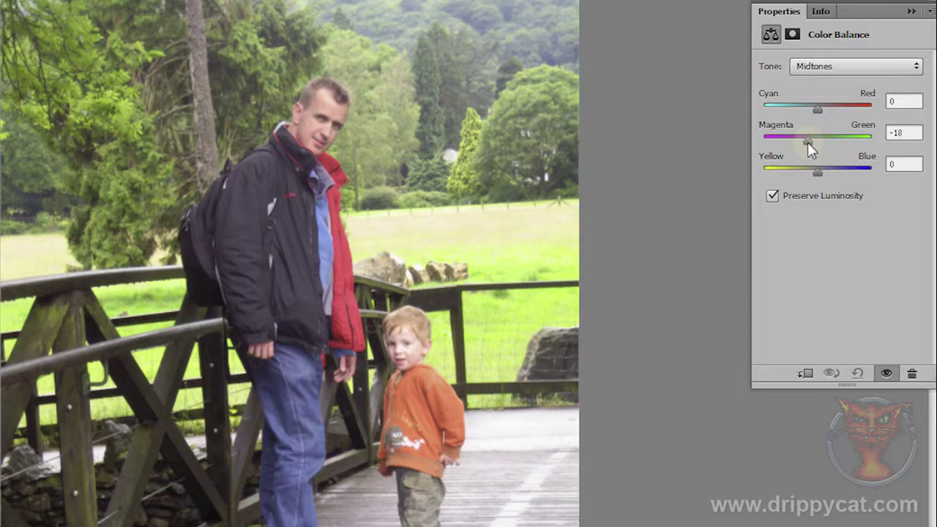
click(838, 66)
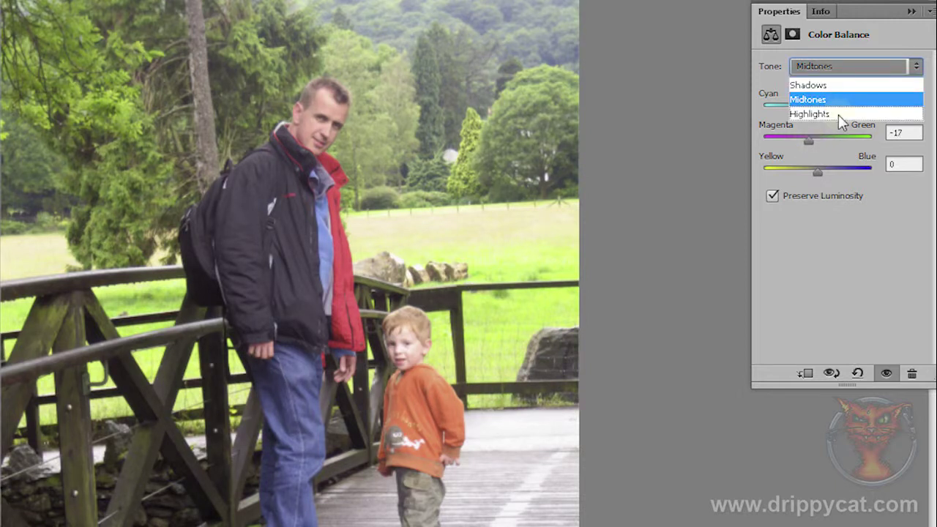
click(838, 114)
drag(818, 172, 811, 173)
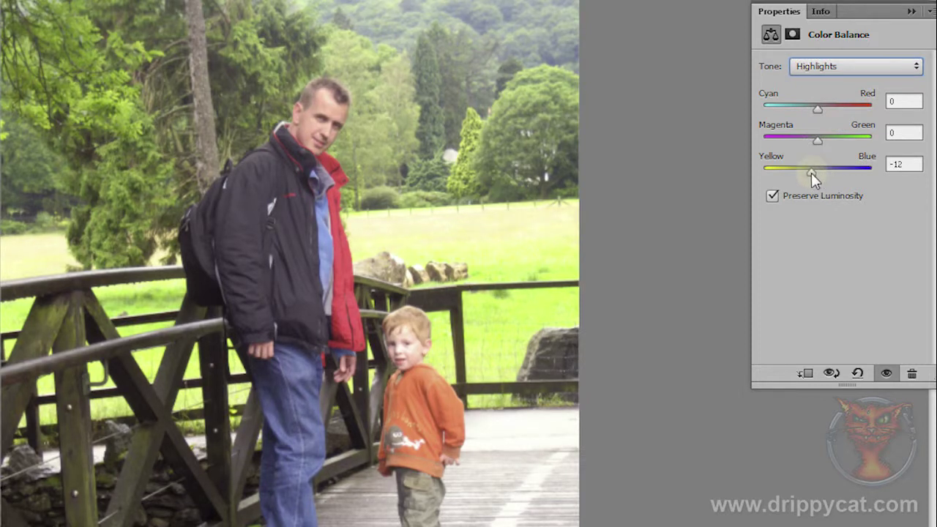
click(843, 67)
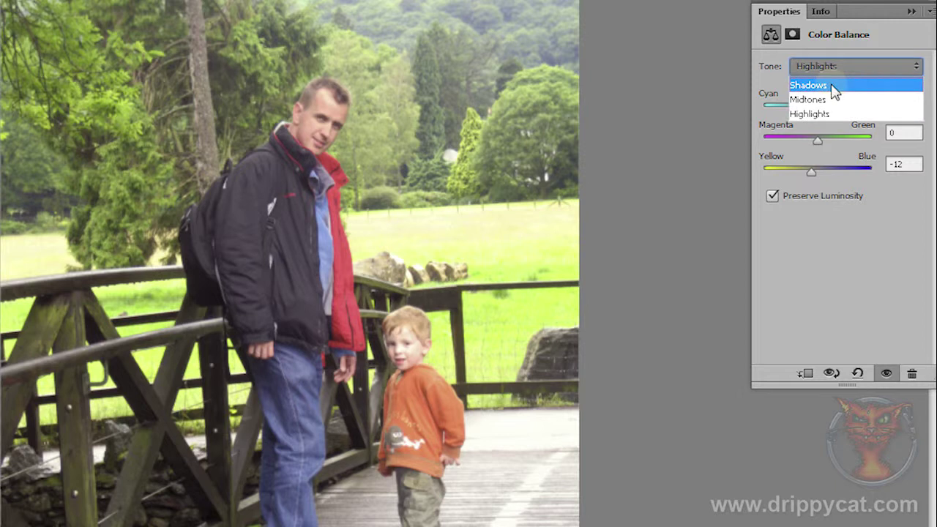
click(830, 86)
drag(820, 172, 823, 173)
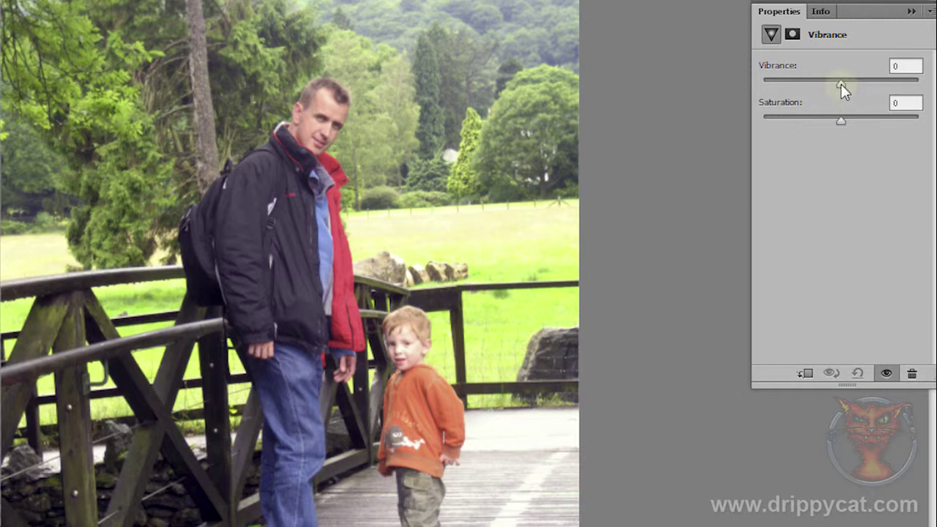
drag(840, 83, 851, 82)
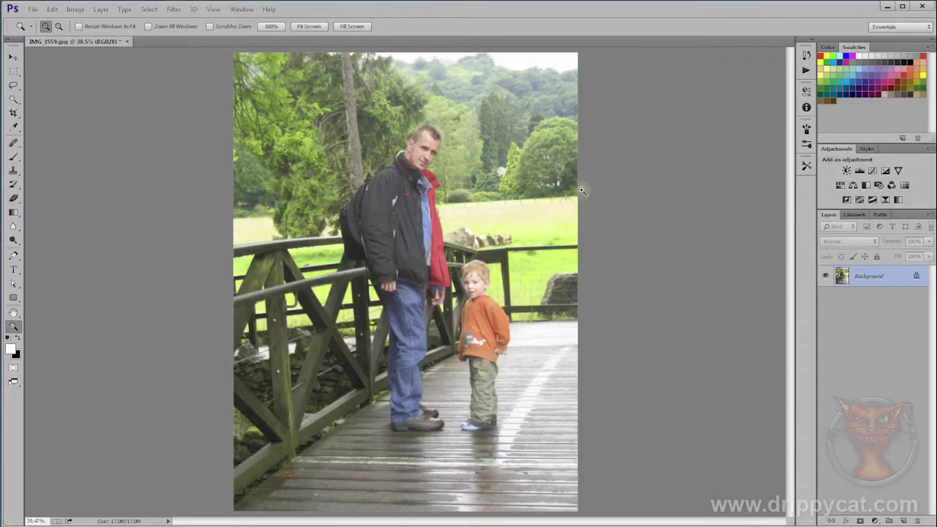
Show the Actions panel from the Window menu
click(247, 13)
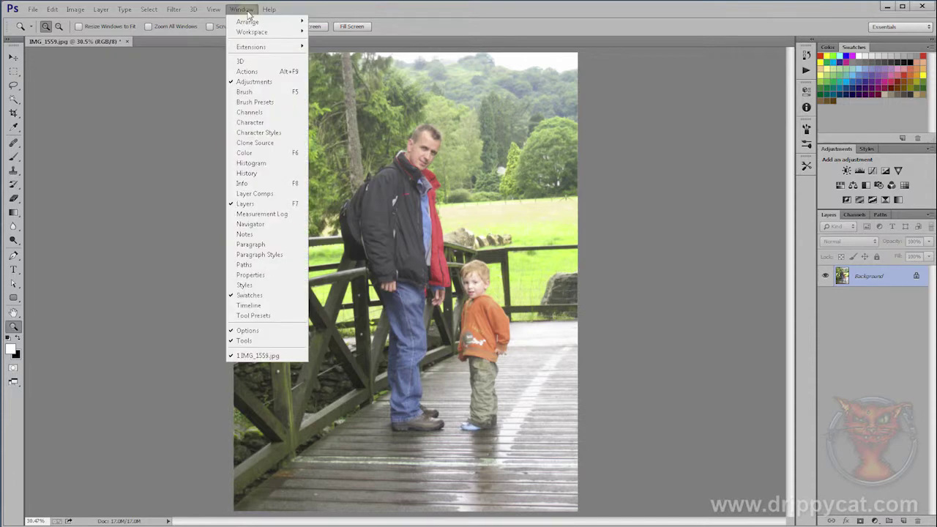
click(247, 71)
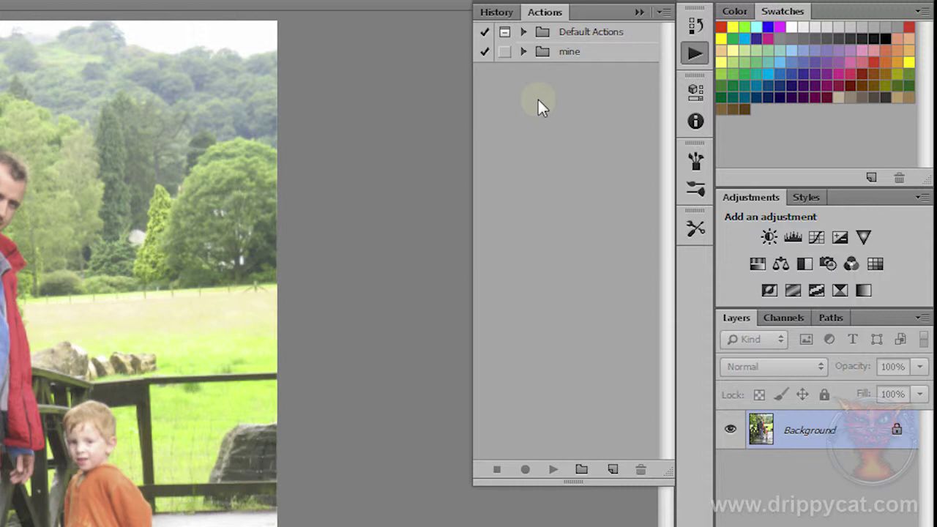
Create a new action set named 'Drippy Cat'
click(581, 470)
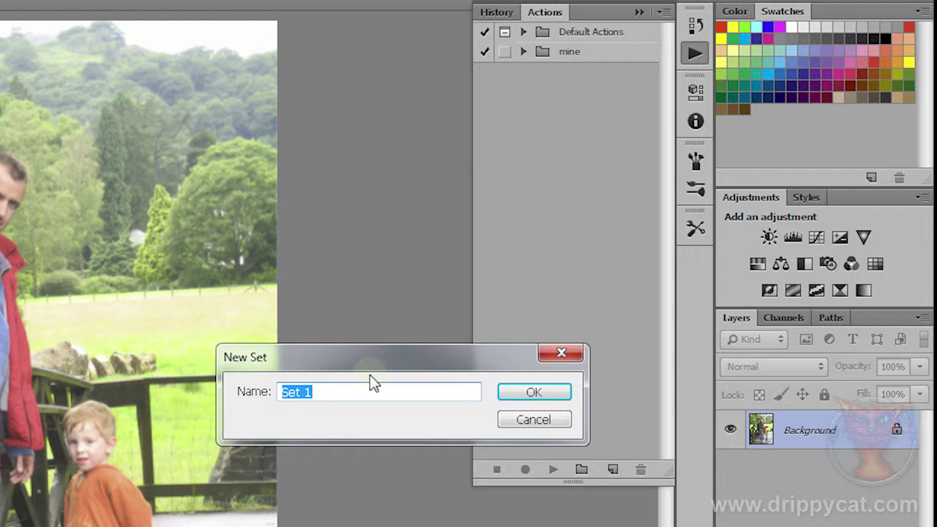
text(Drip)
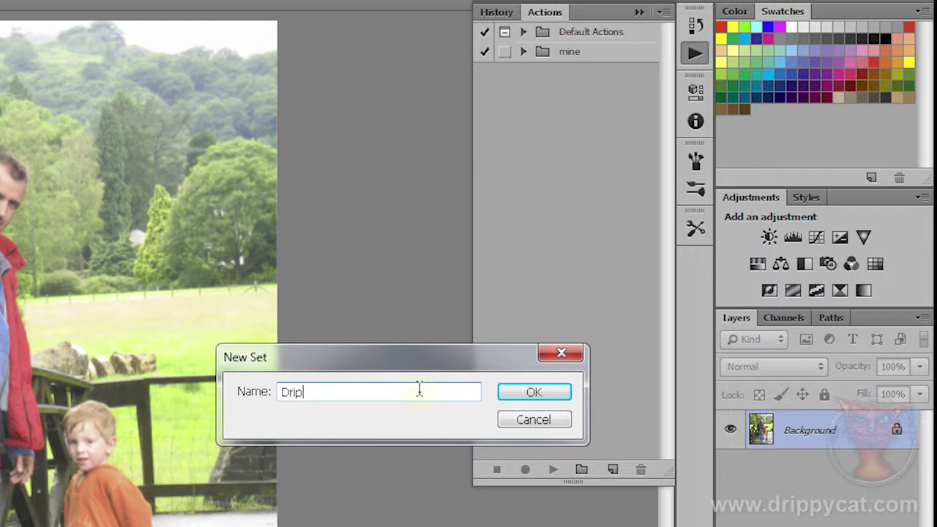
text(py Cat)
key(Return)
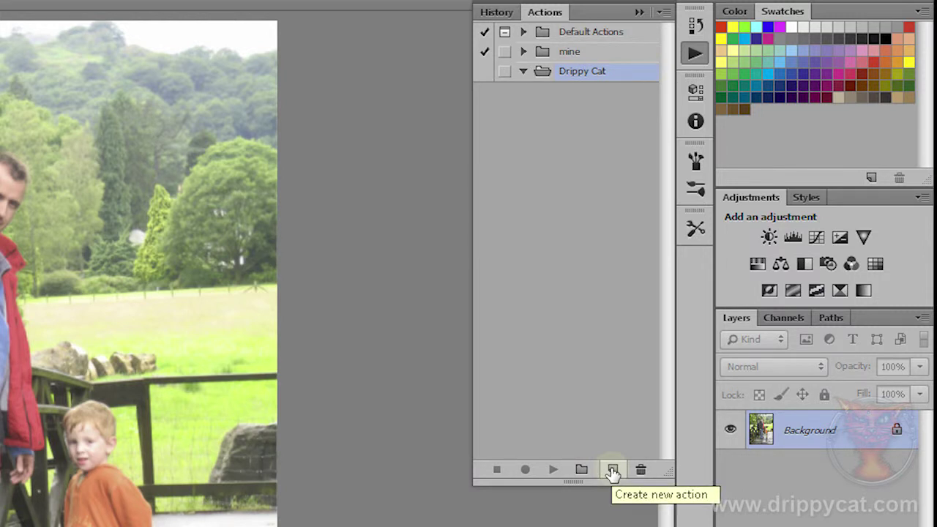
Create the action 'photo work 01' in that set and start recording
click(612, 470)
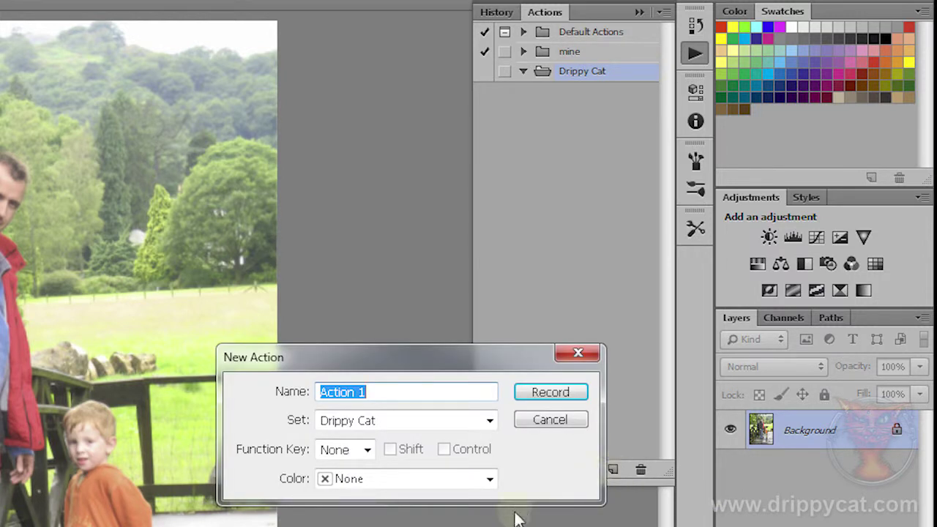
text(ph)
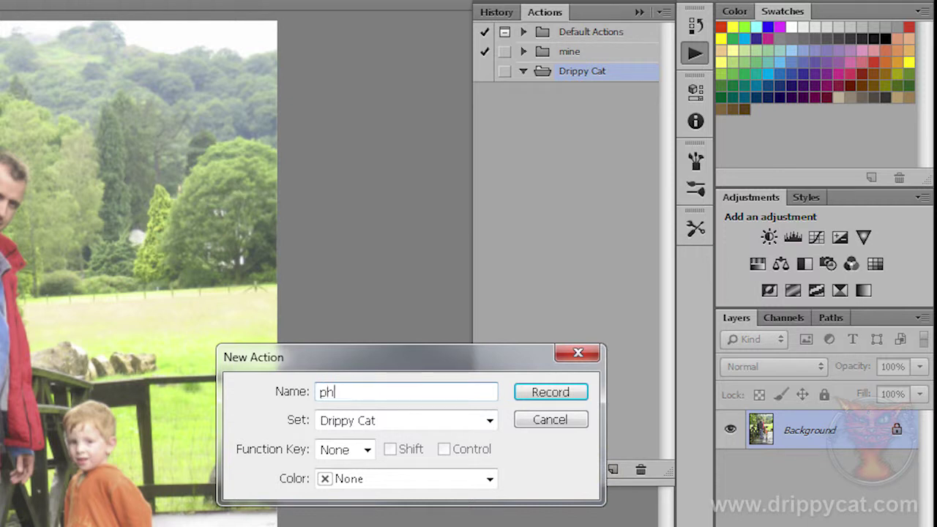
text(oto work 01)
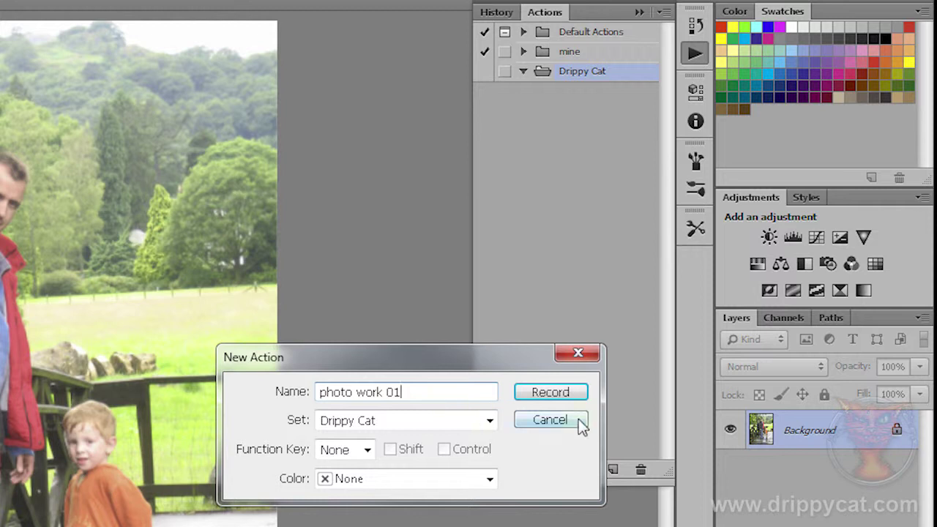
click(553, 392)
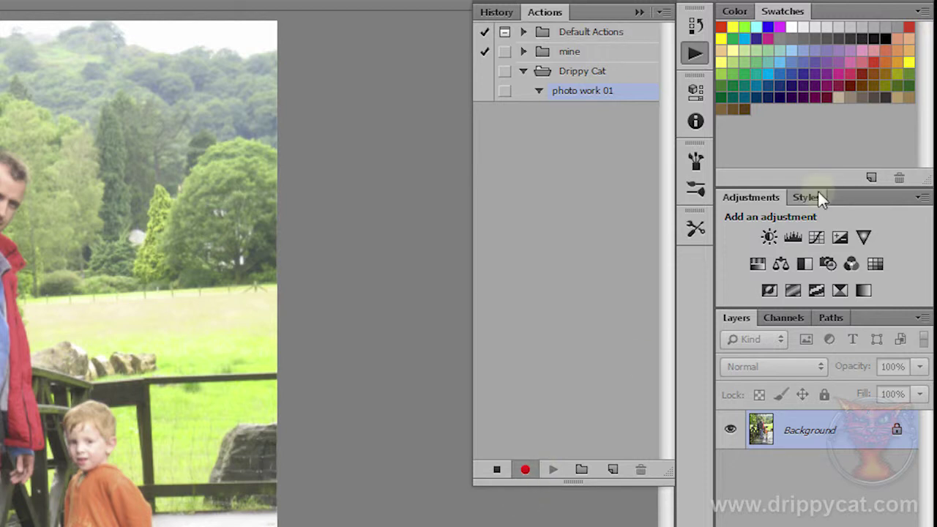
Add Exposure, Levels, Color Balance and Vibrance adjustment layers while recording
click(839, 237)
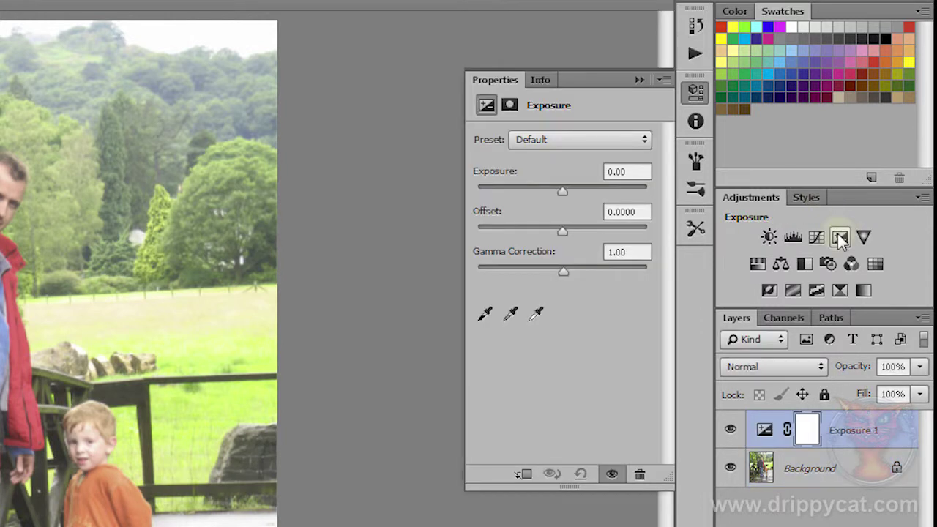
click(794, 236)
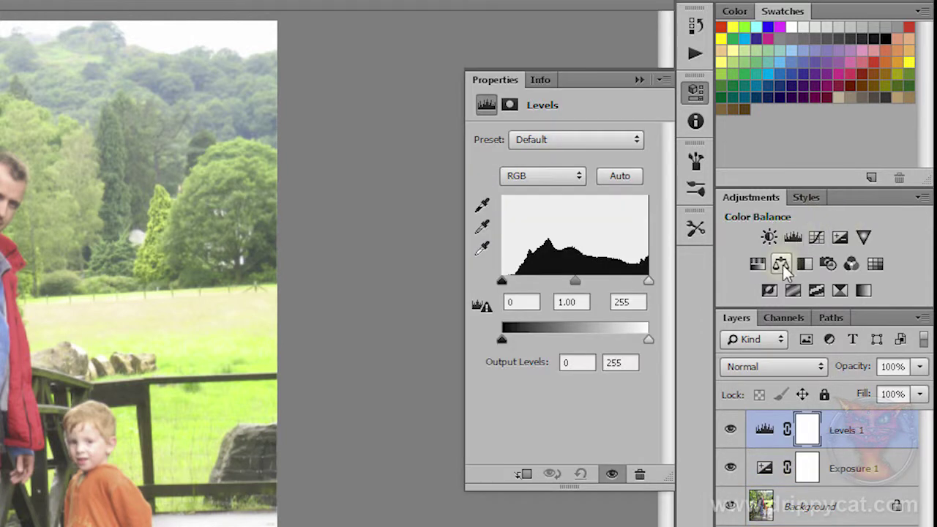
click(781, 263)
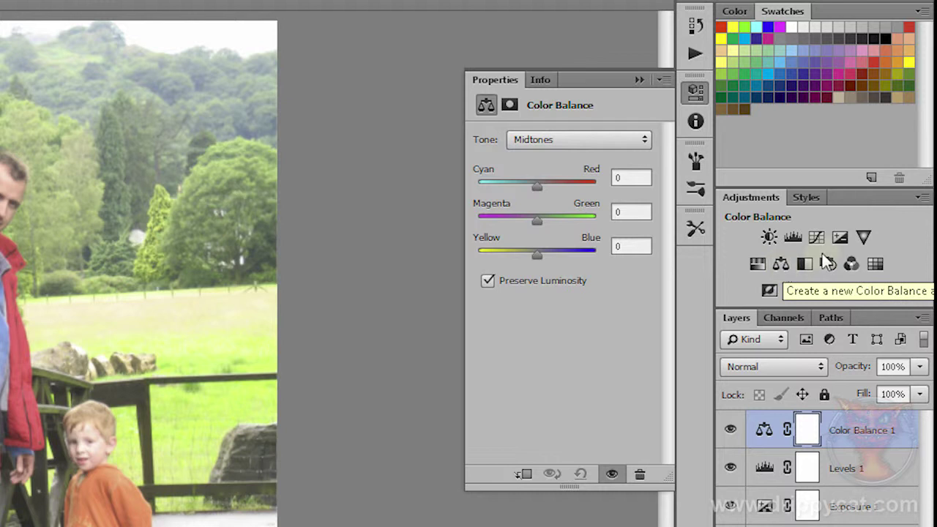
click(863, 237)
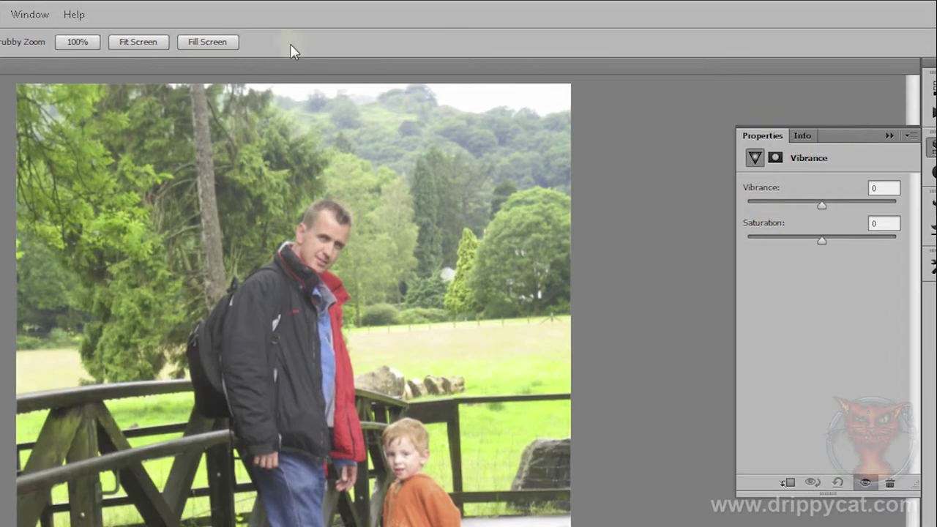
Bring back the Actions panel and stop recording photo work 01
click(29, 15)
click(32, 113)
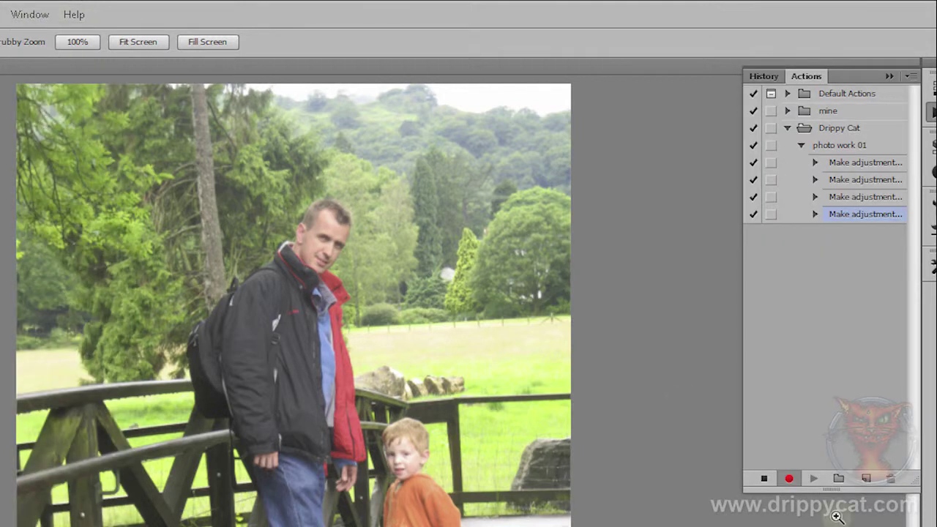
click(763, 479)
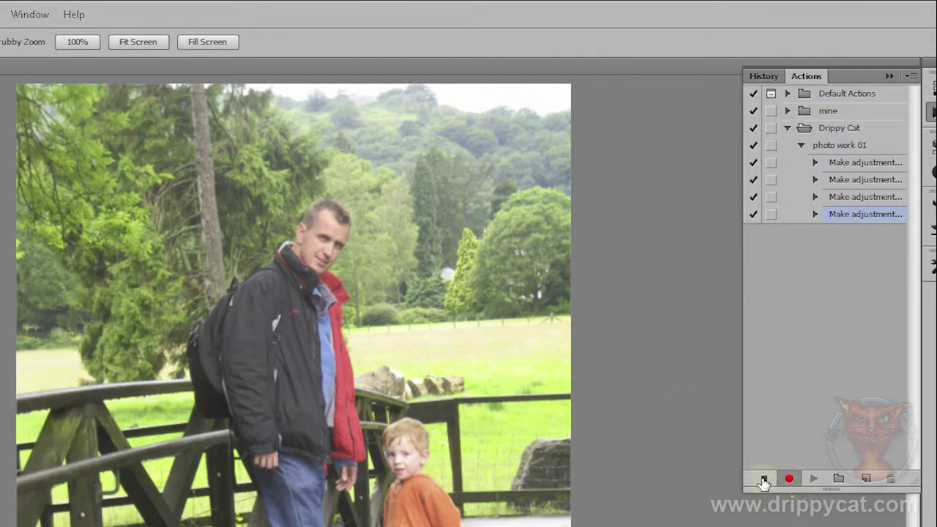
click(763, 479)
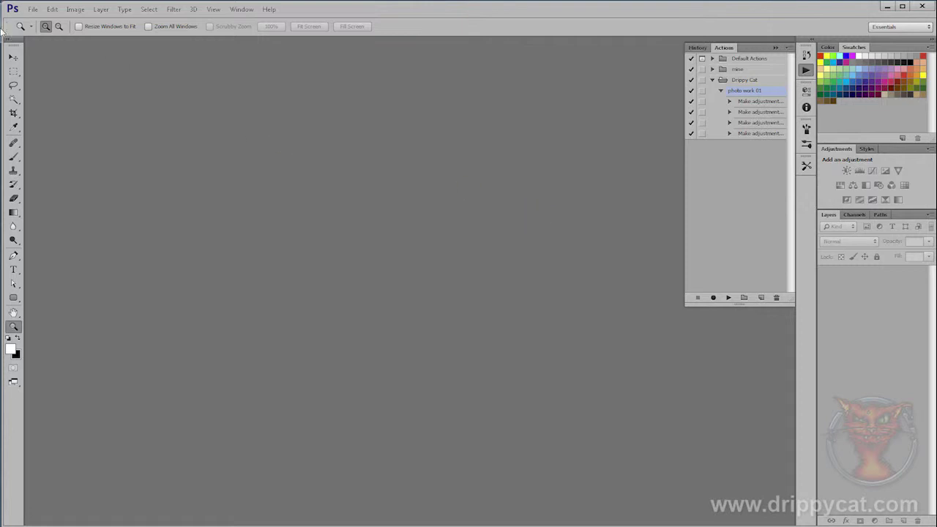
Open IMG_1598 through IMG_1669 from sendsOct02 in one batch
click(32, 10)
click(44, 27)
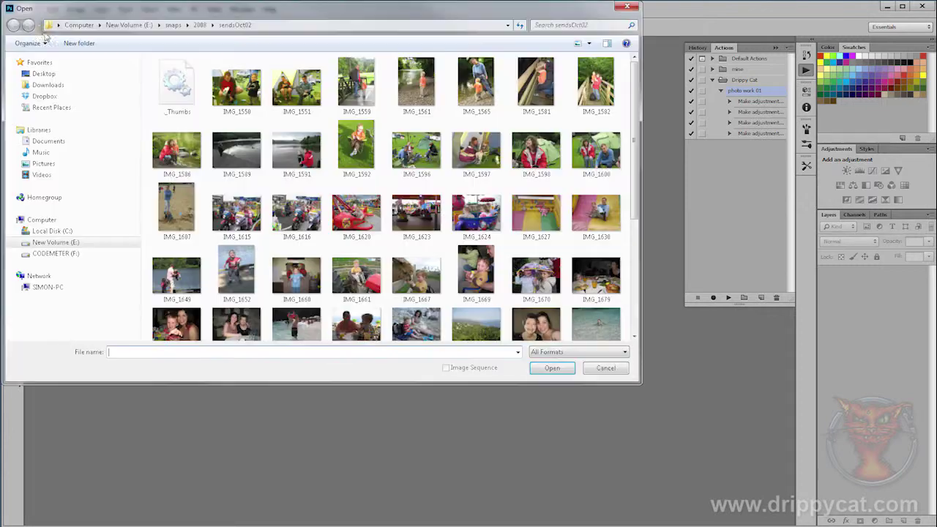
click(525, 156)
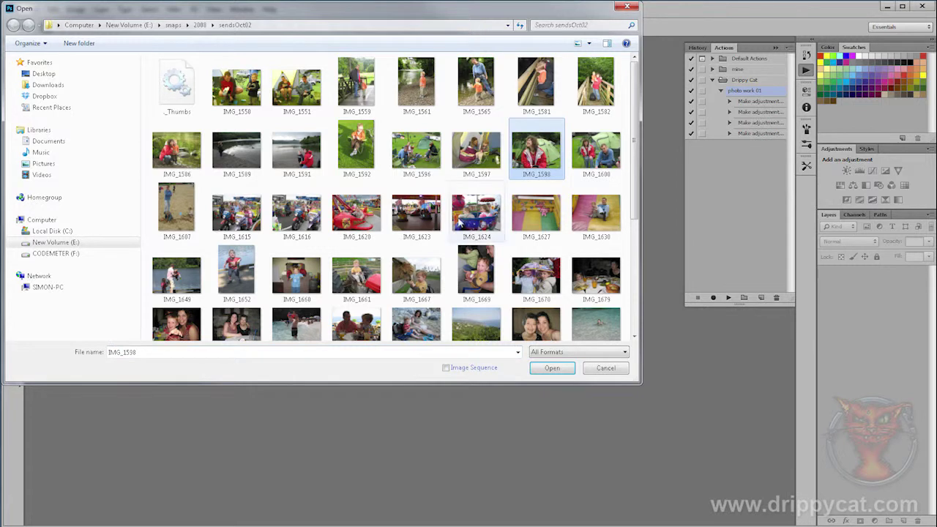
shift+click(477, 275)
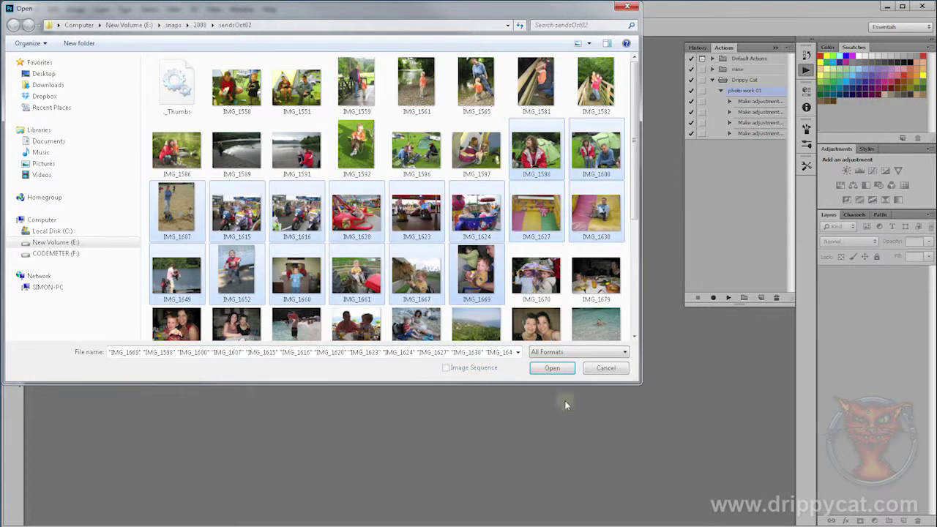
click(550, 366)
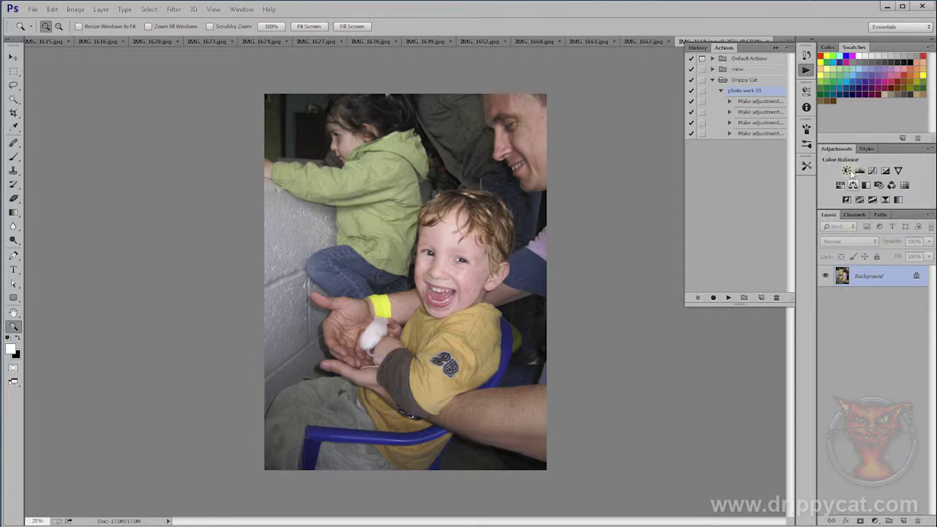
Play photo work 01 on the current photo, then select the Levels 1 layer
click(720, 91)
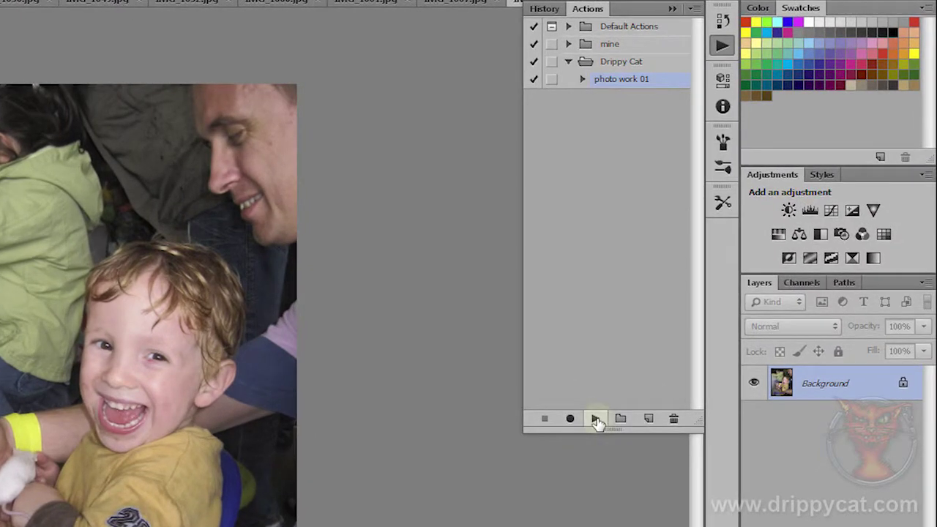
click(596, 419)
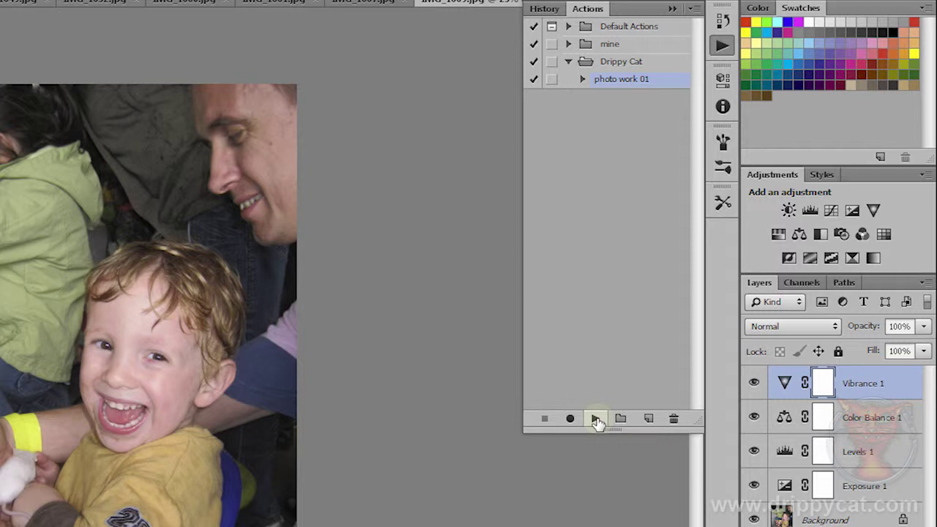
click(858, 453)
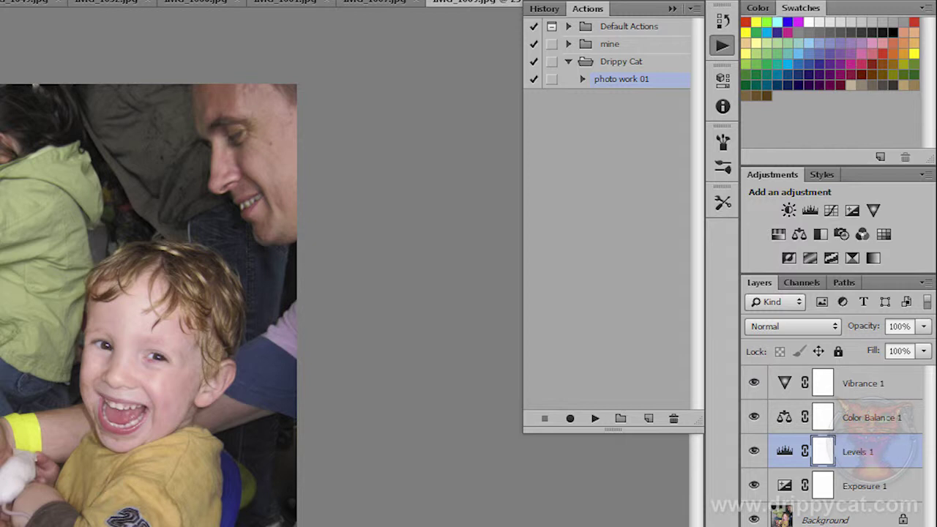